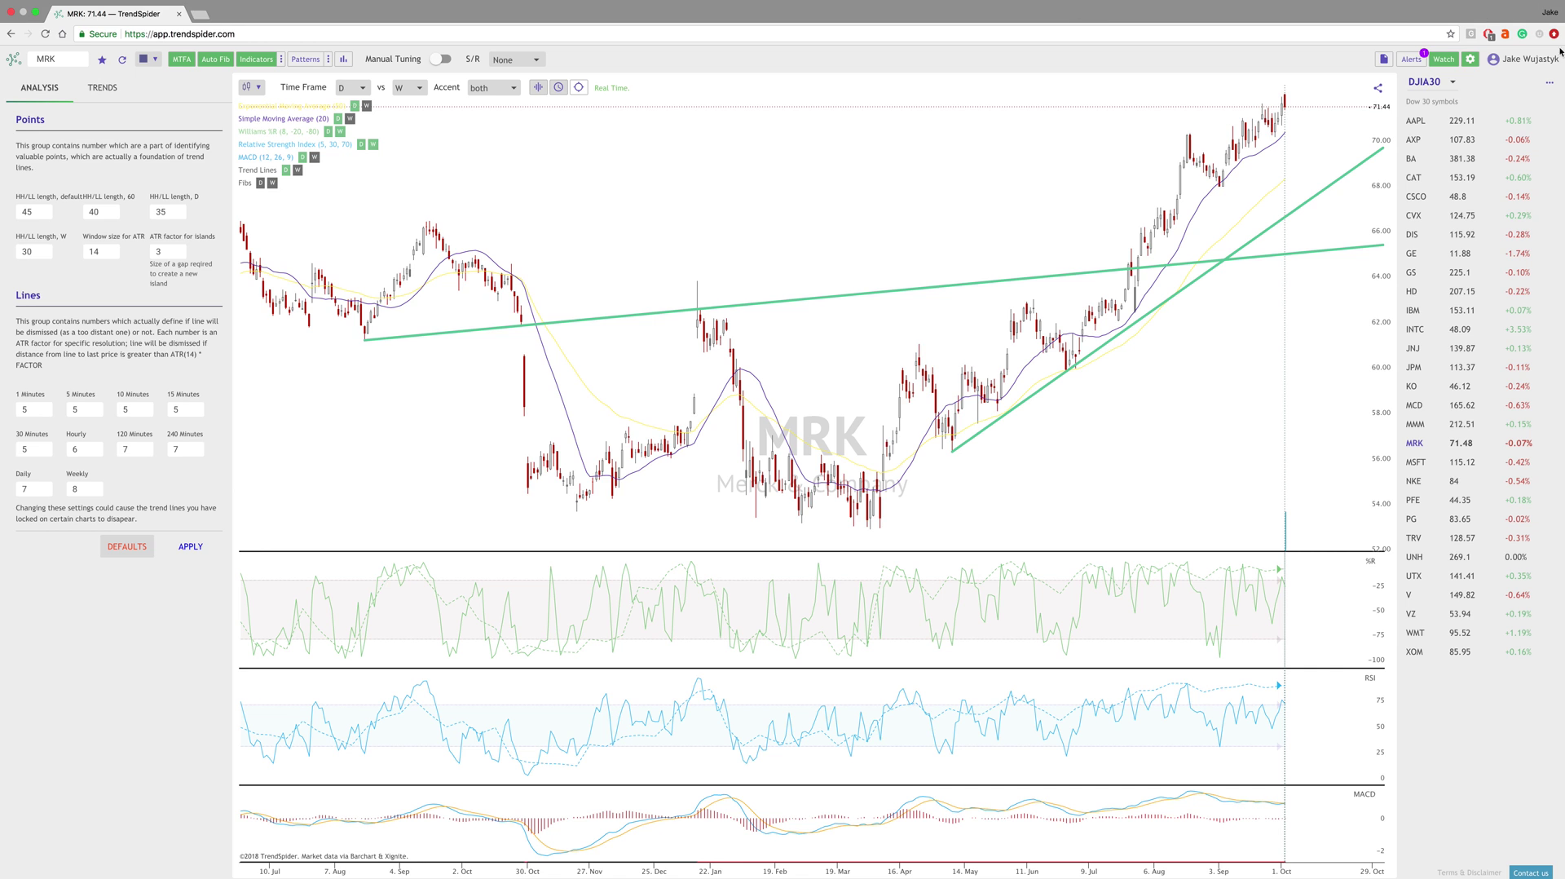
- Hide and restore the analysis settings panel, then enable Manual Tuning for MRK's trend lines
left_click(1472, 62)
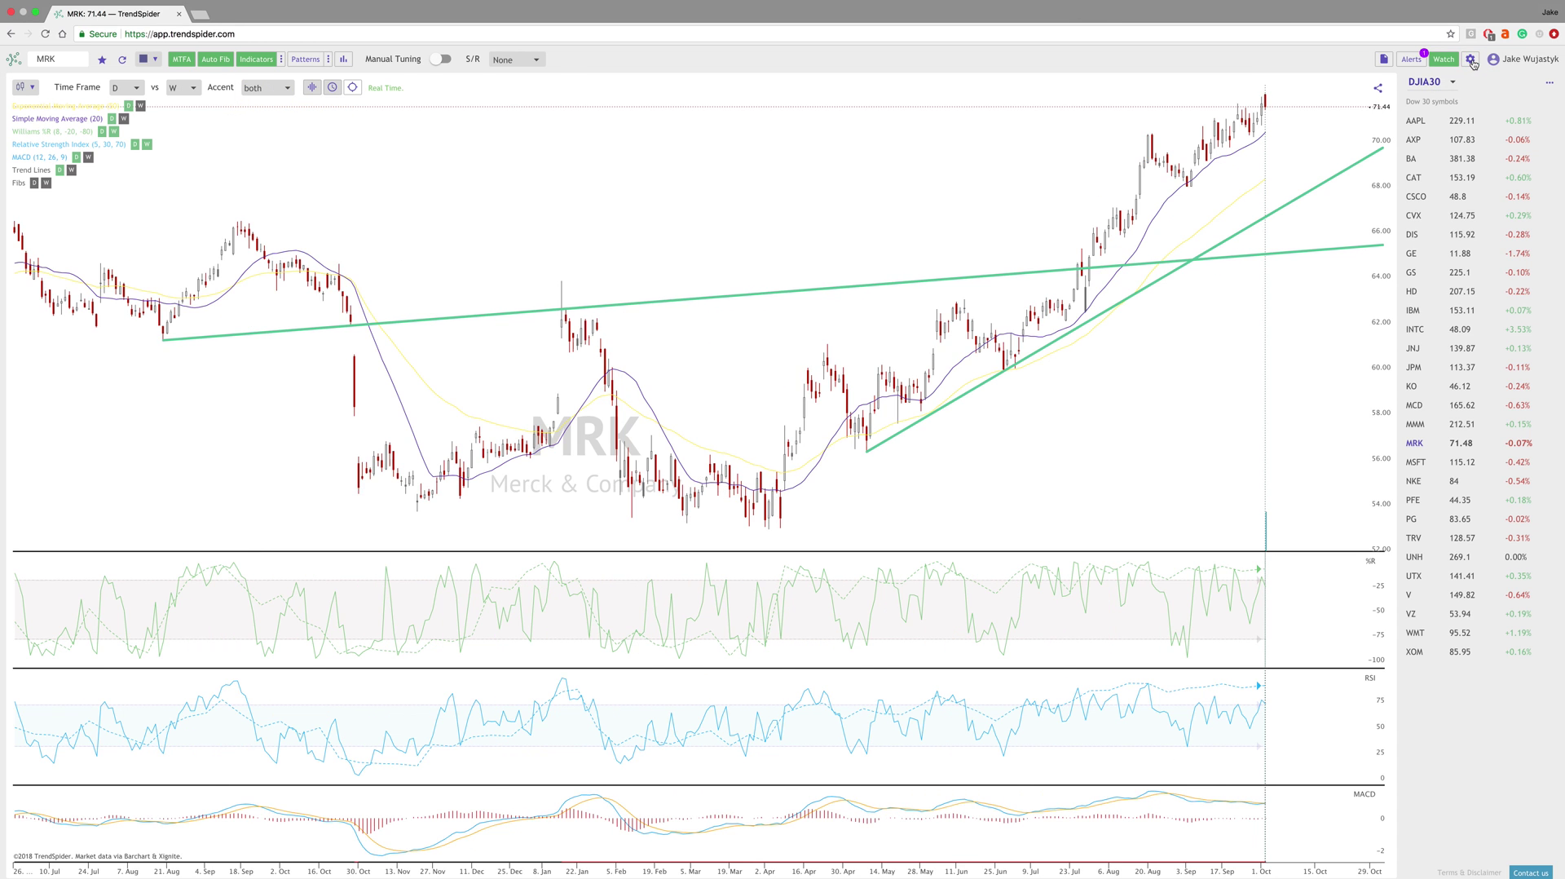
left_click(1471, 62)
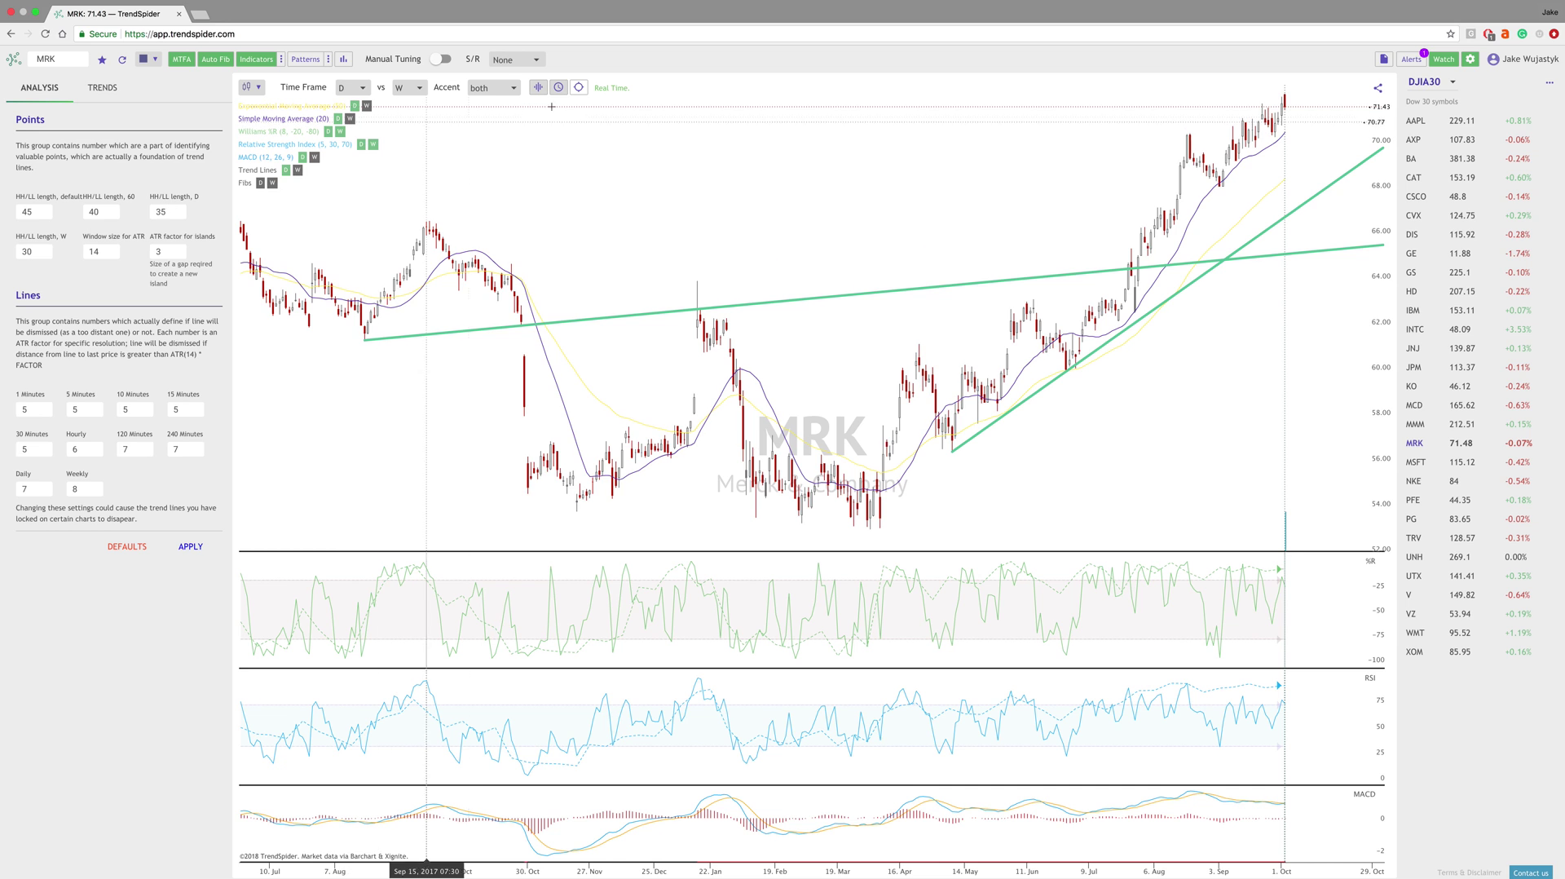
left_click(441, 59)
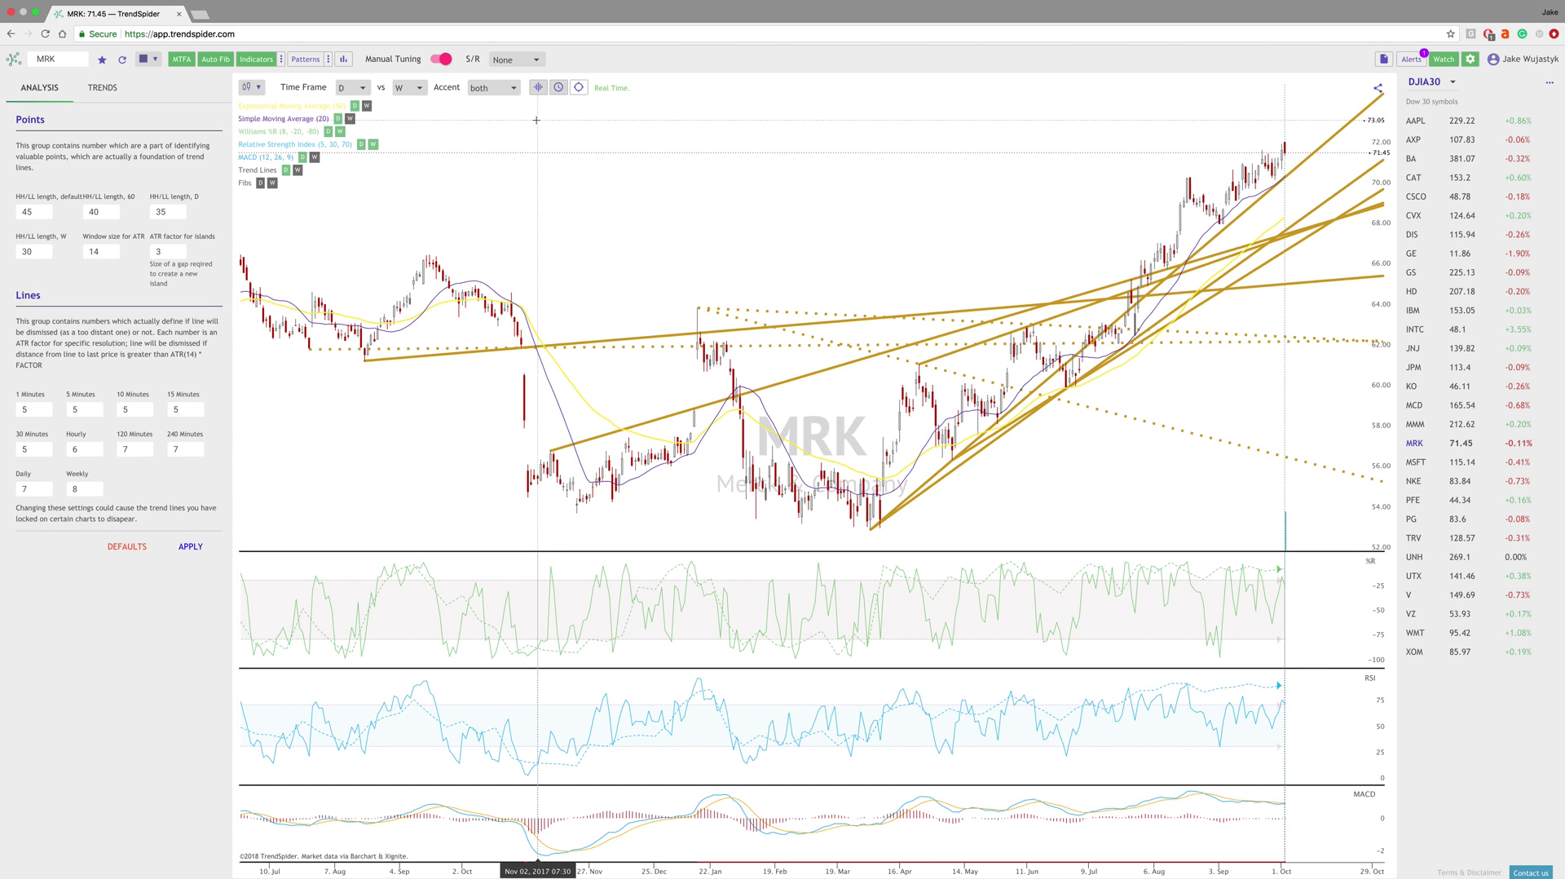
- Set the default, 60, D and W HH/LL lengths all to 10
left_click_drag(43, 211, 2, 214)
key("BackSpace")
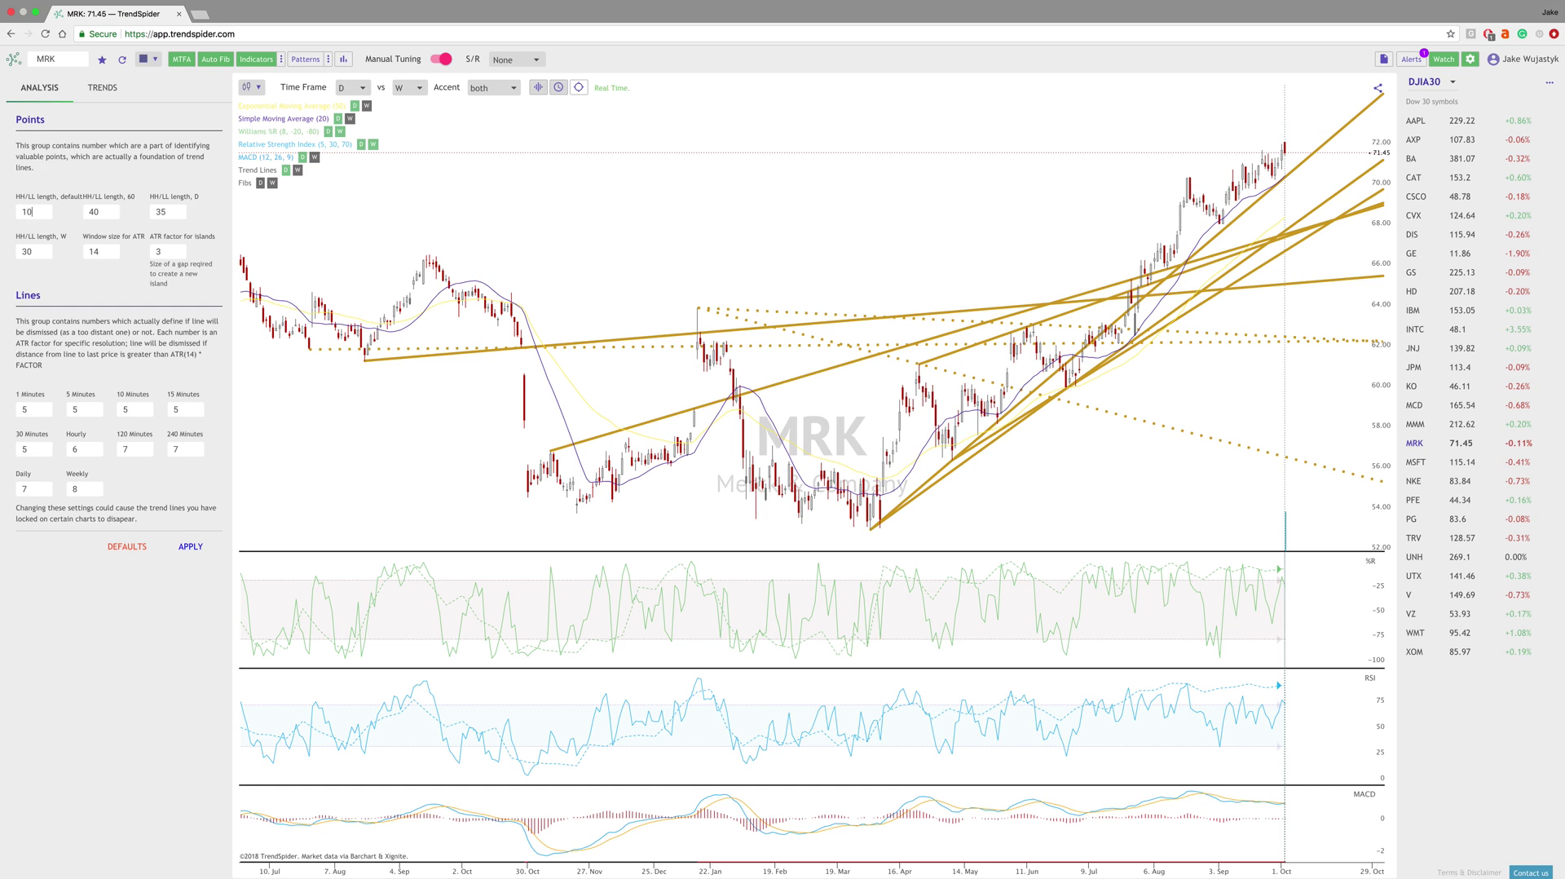
double_click(101, 210)
type("10")
double_click(160, 211)
type("10")
key("Tab")
type("10")
- Set the ATR window to 5 and islands factor to 40, then apply to MRK
key("Tab")
type("5")
key("Tab")
left_click(191, 546)
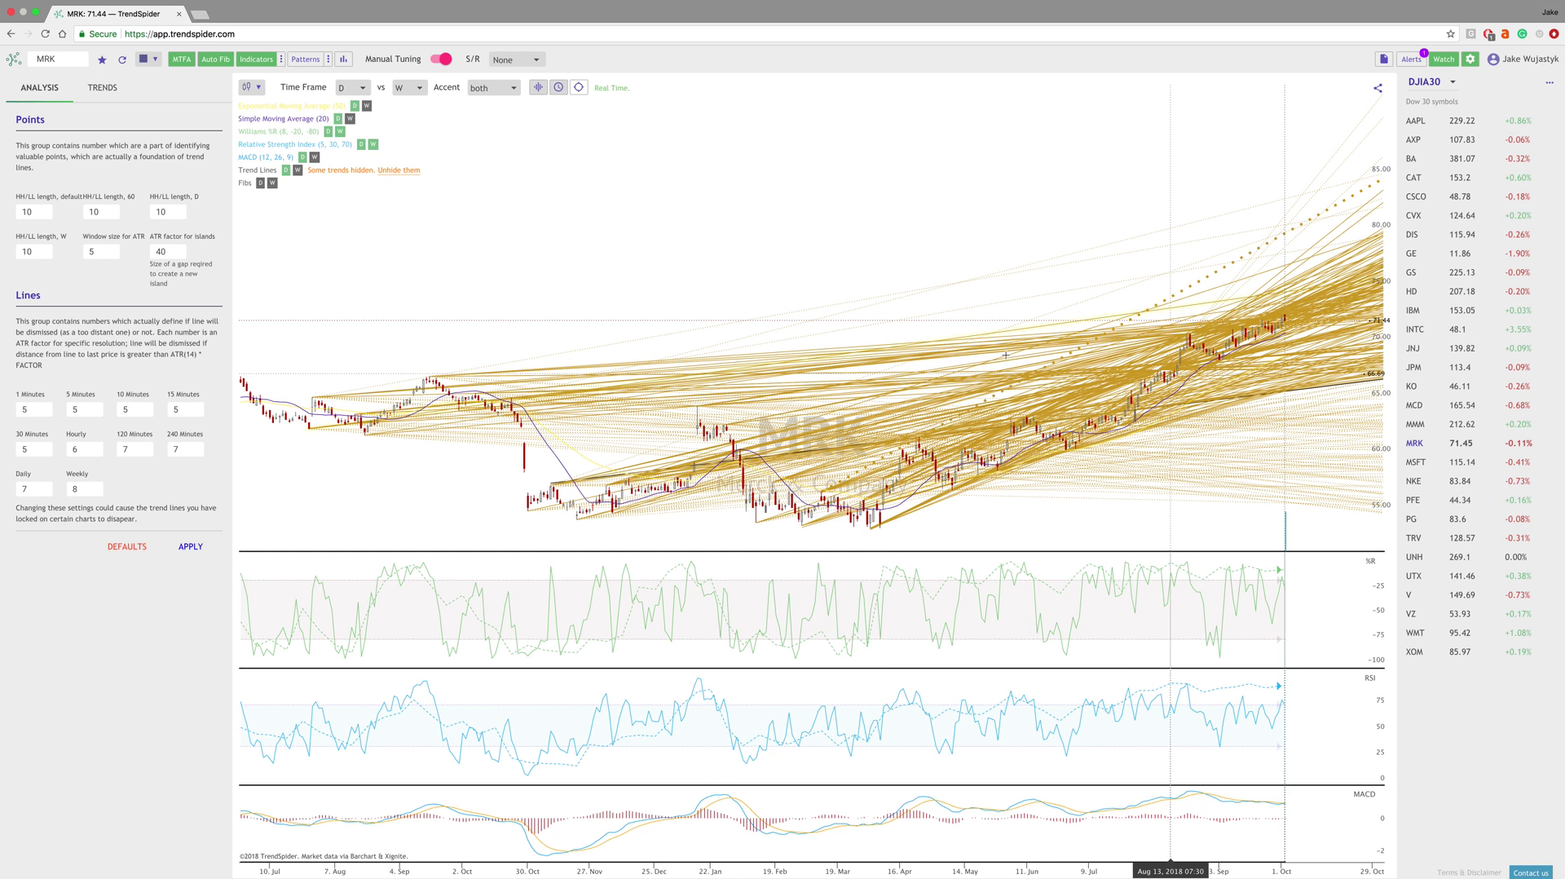
- Disable Manual Tuning, zoom into MRK, and bring up the black trend line's options
left_click(441, 59)
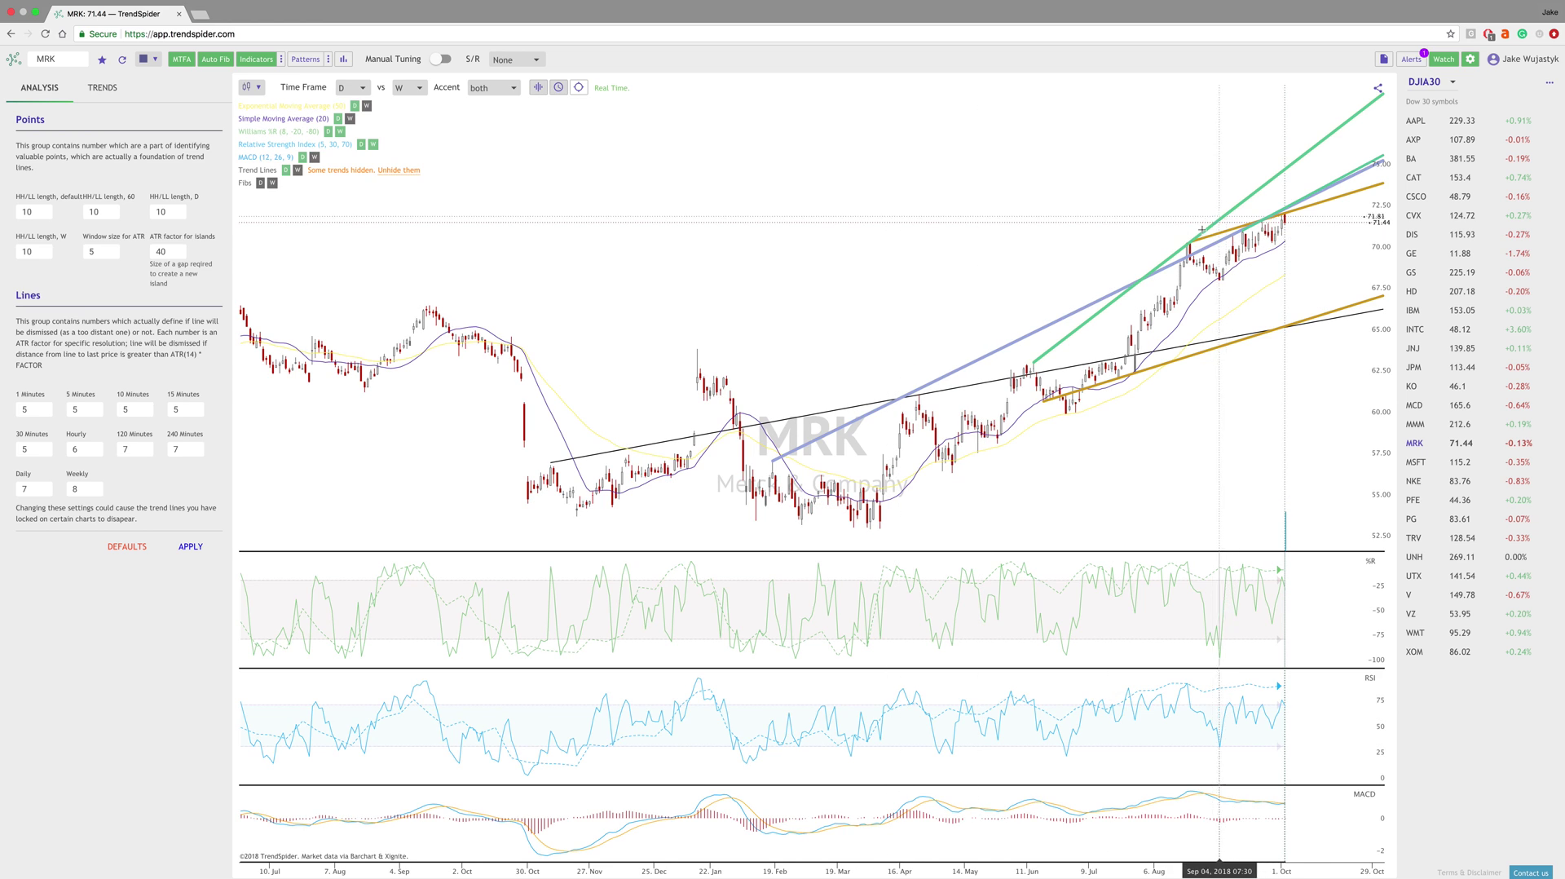
scroll(1170, 372, "up", 2)
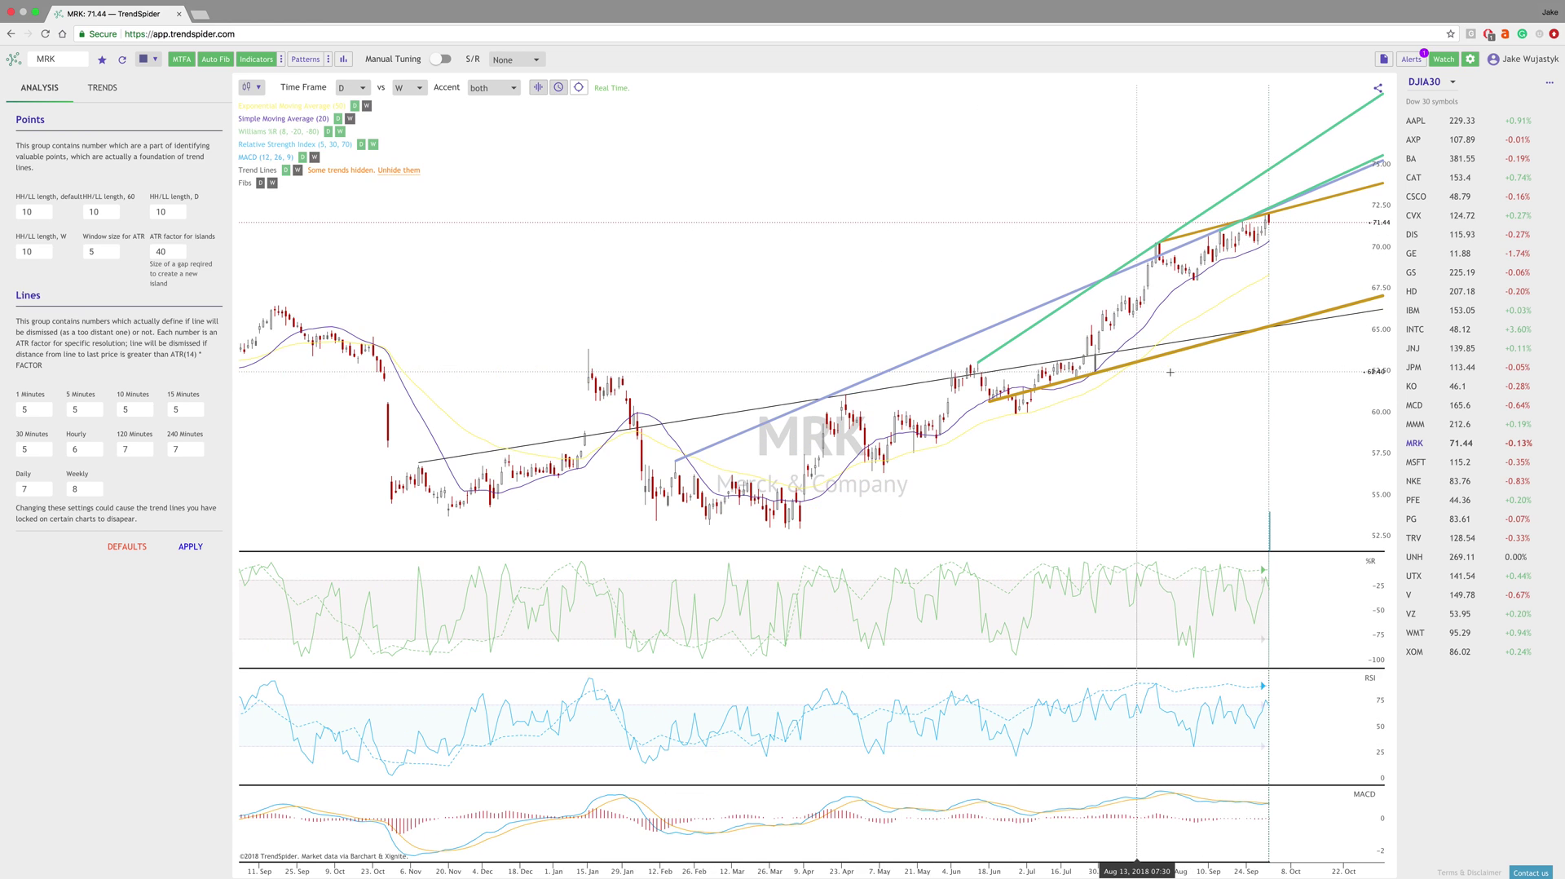
right_click(924, 383)
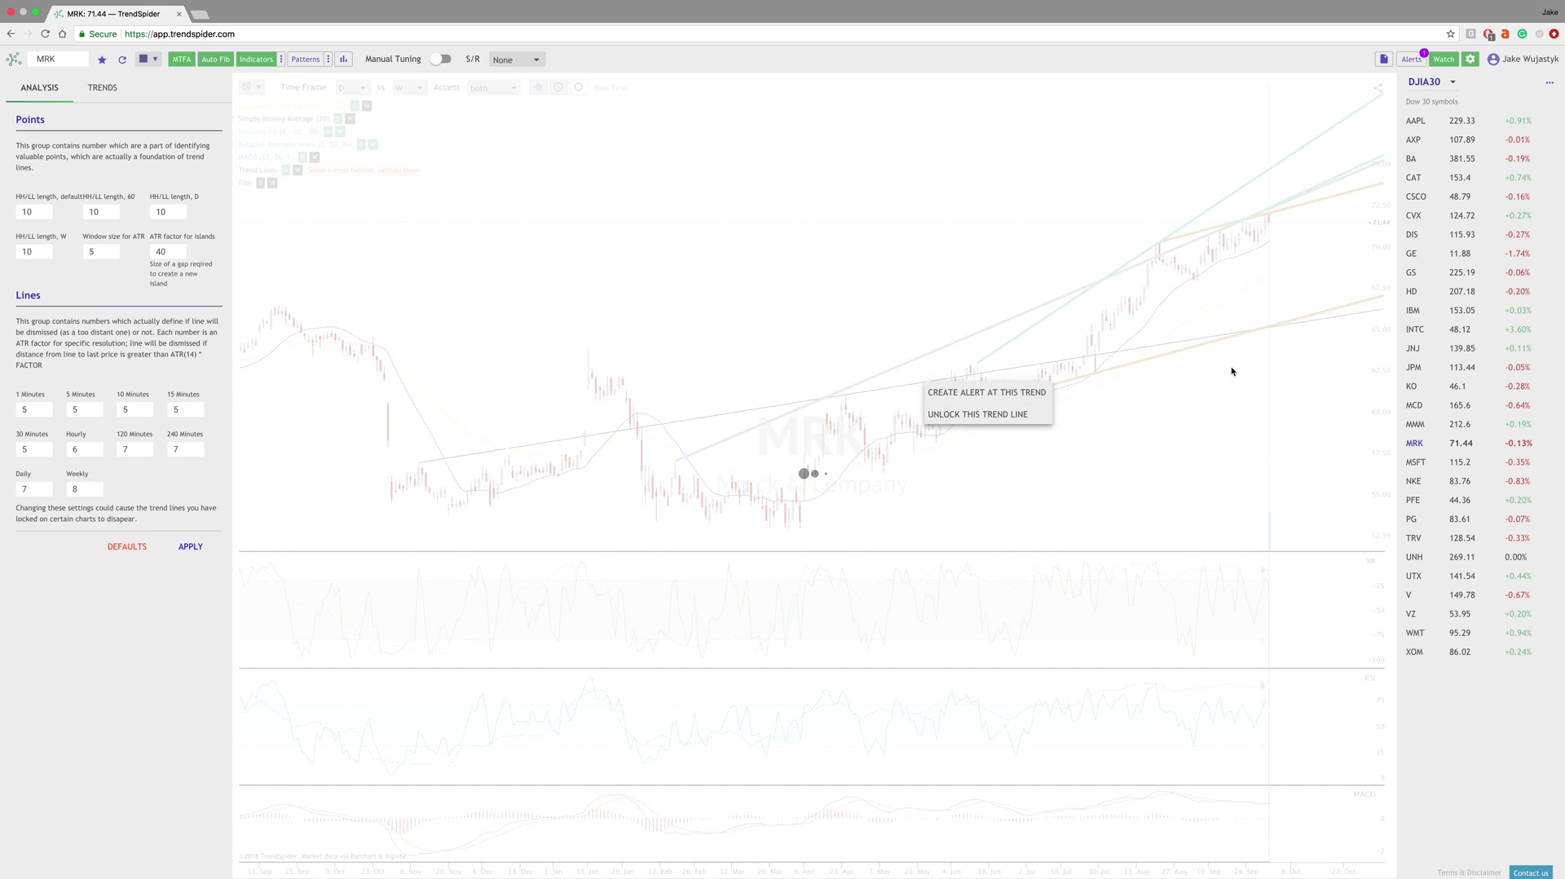
scroll(1228, 350, "up", 3)
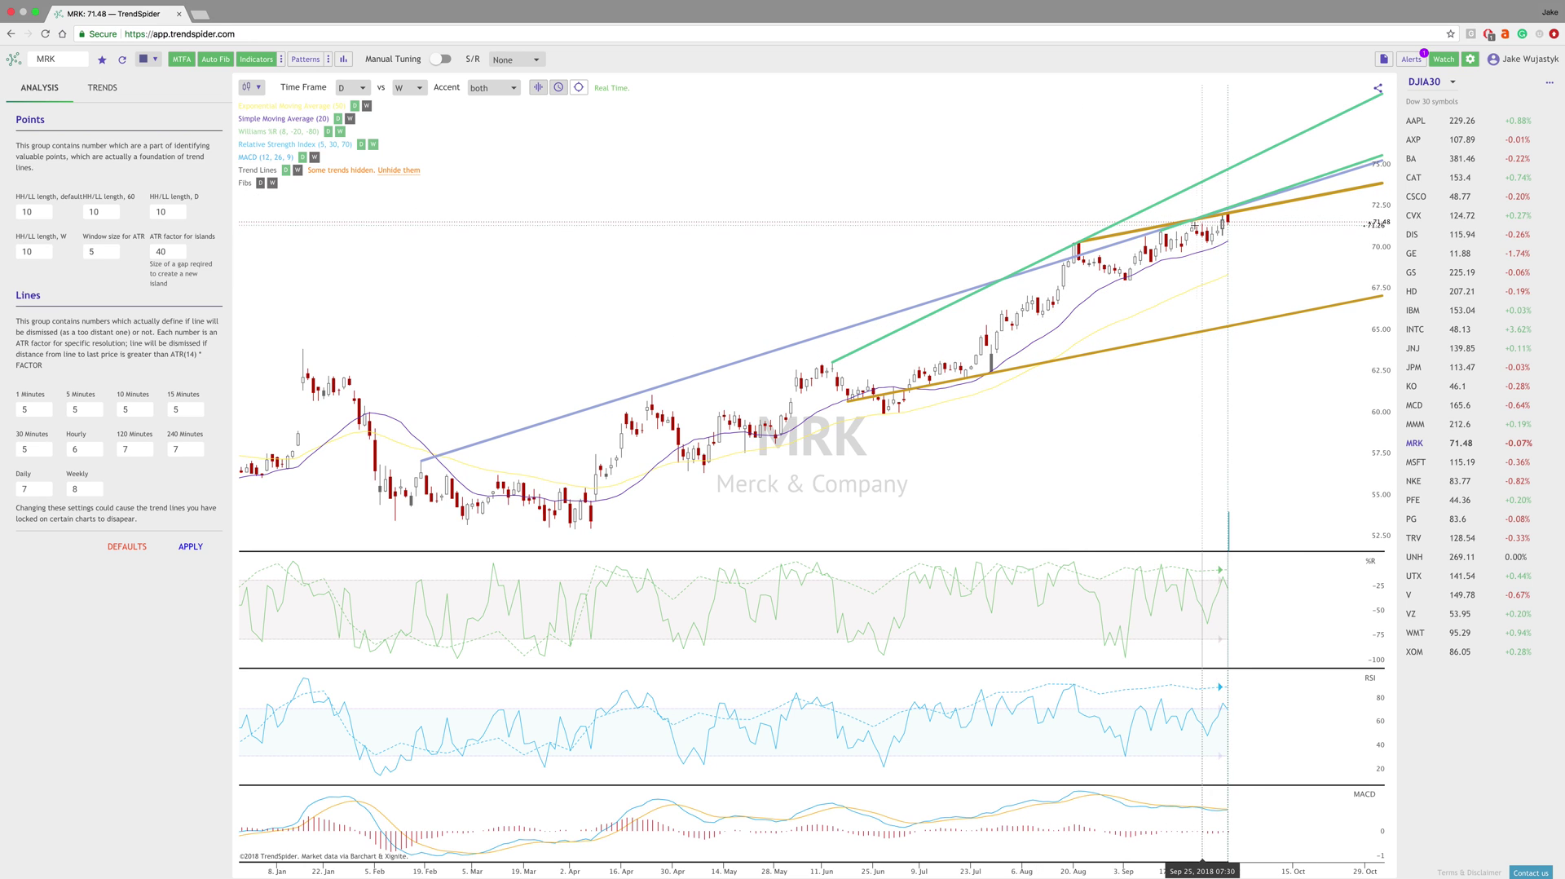
- Chart QQQ from the symbol suggestions and unhide its hidden trend lines
left_click(56, 57)
type("QQQ")
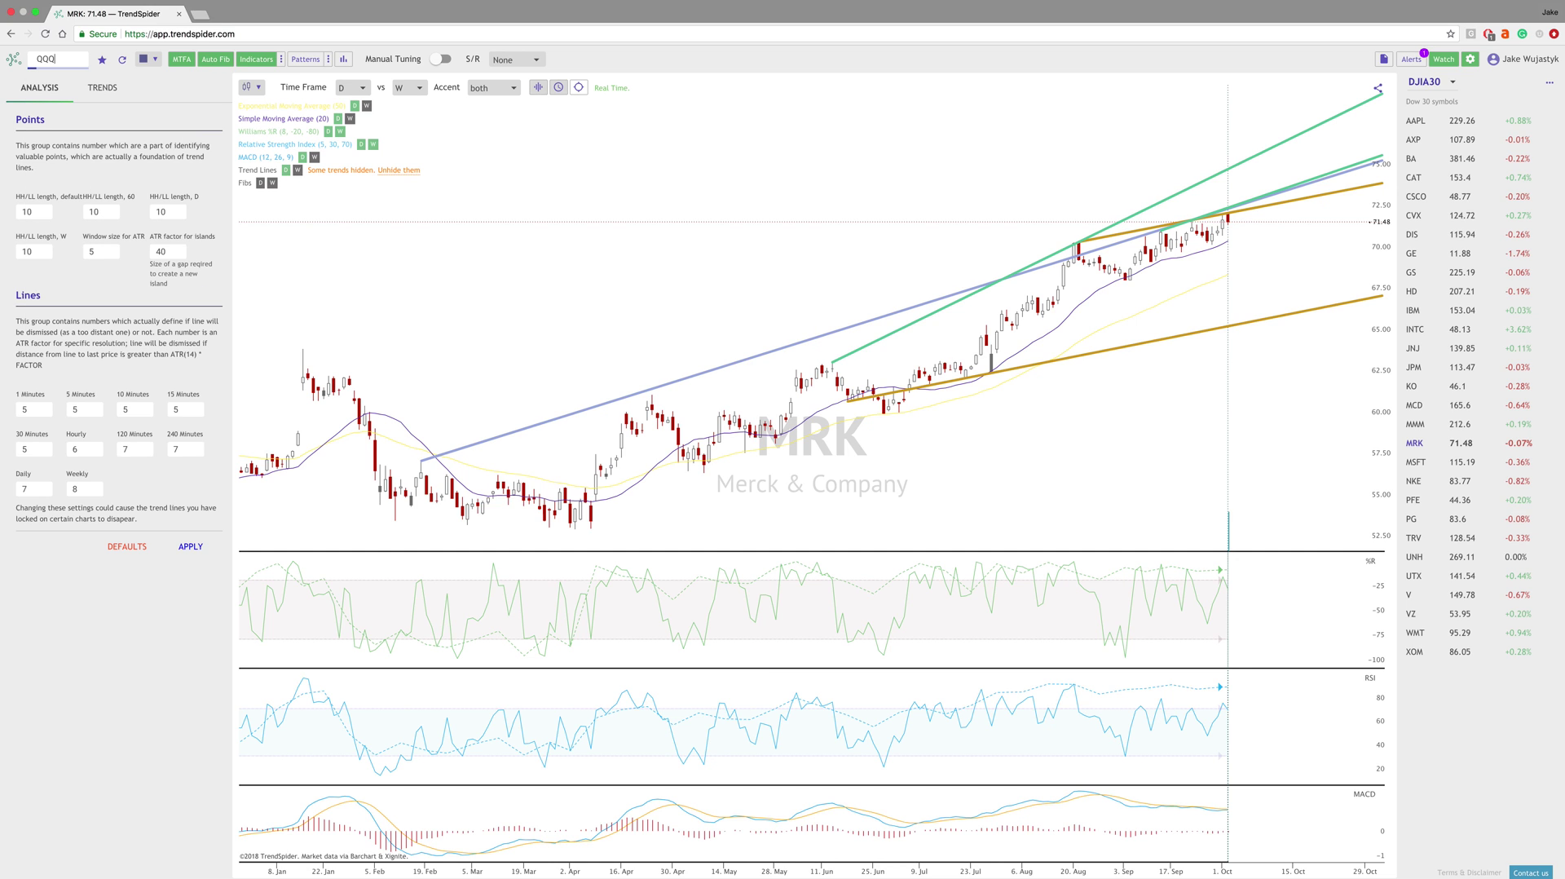
left_click(71, 84)
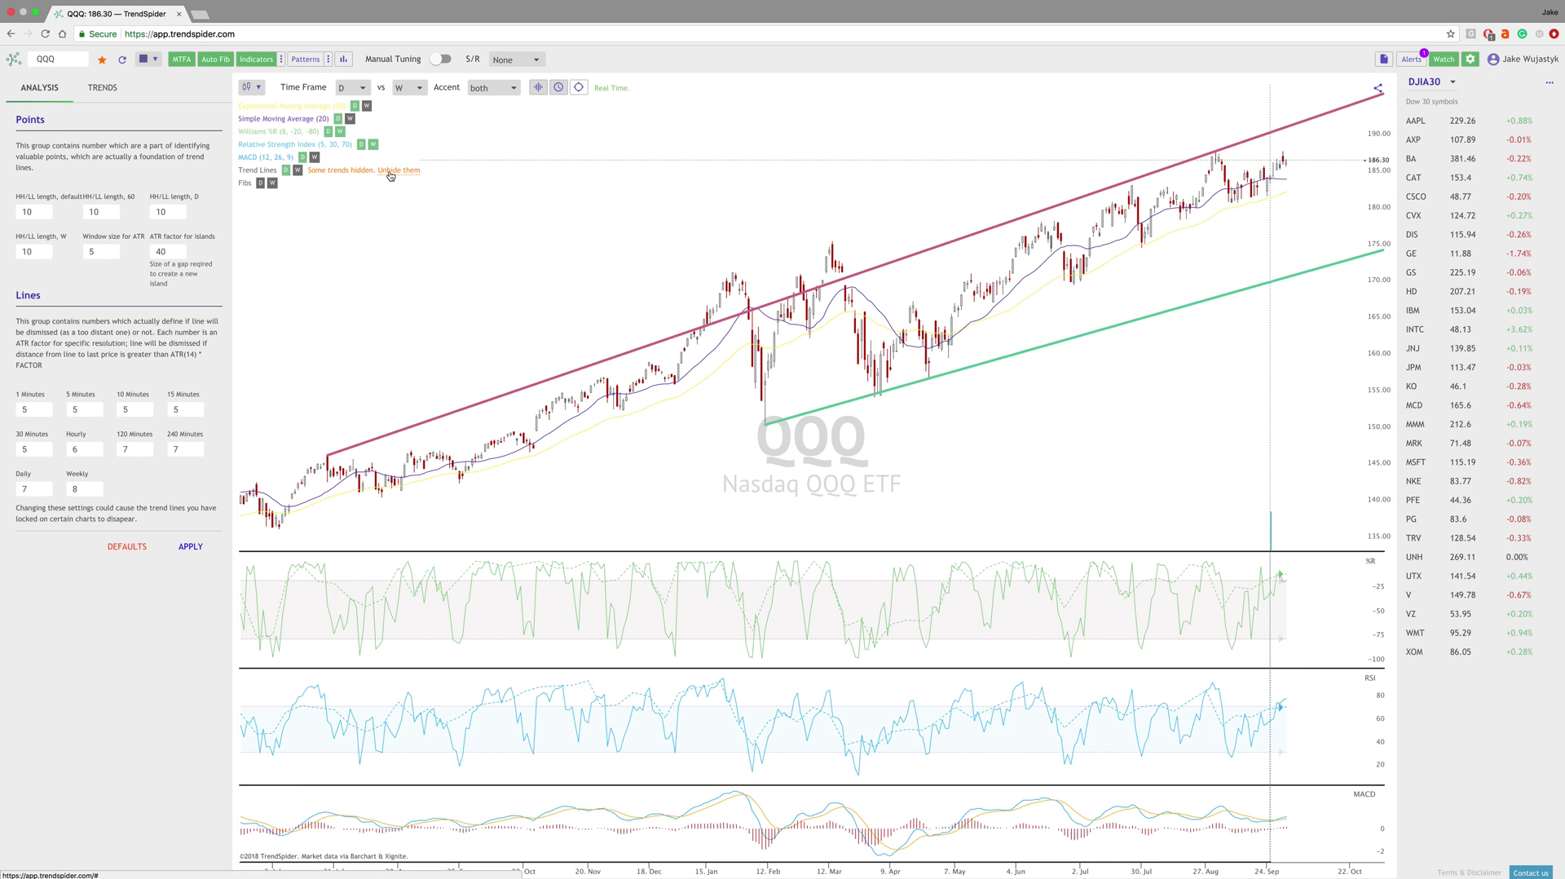
left_click(390, 172)
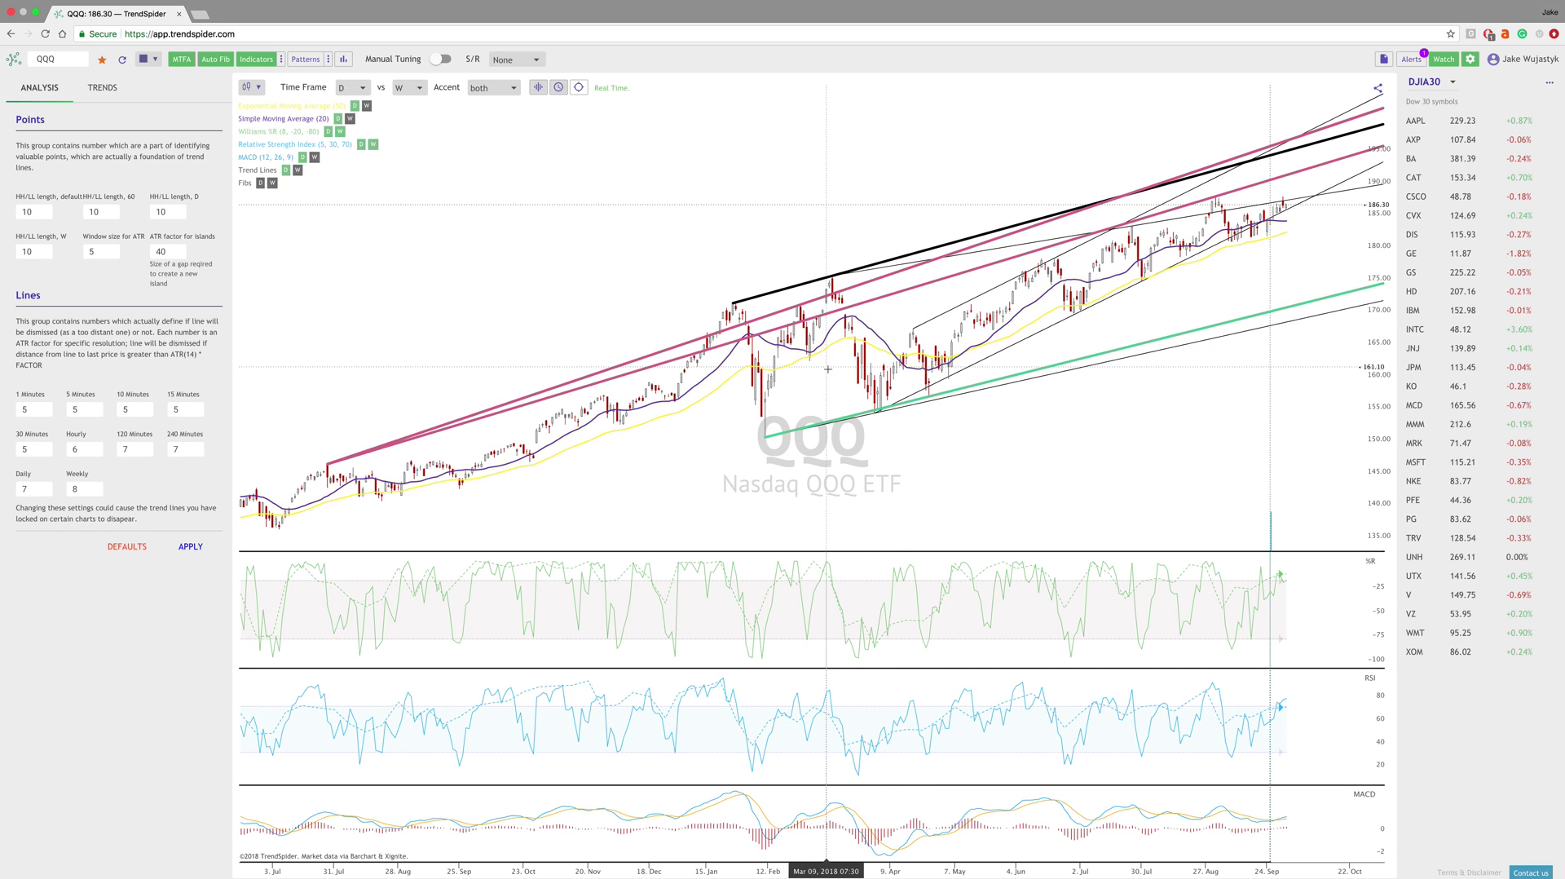
scroll(950, 411, "up", 3)
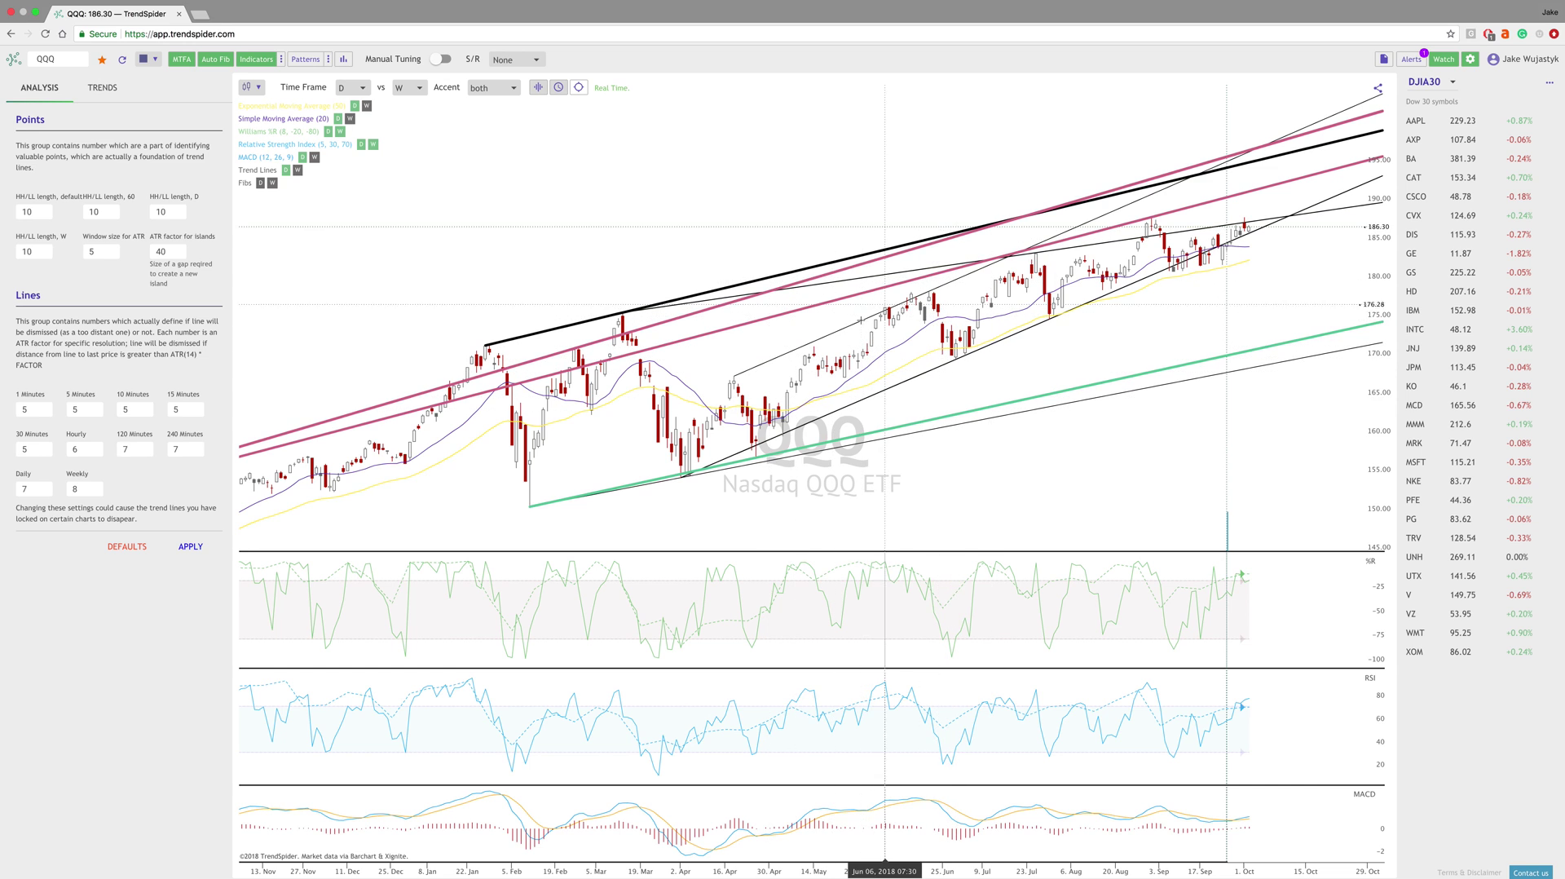
- Replace QQQ with BA and zoom in on Boeing's converging trend lines
left_click(60, 59)
double_click(59, 59)
type("B")
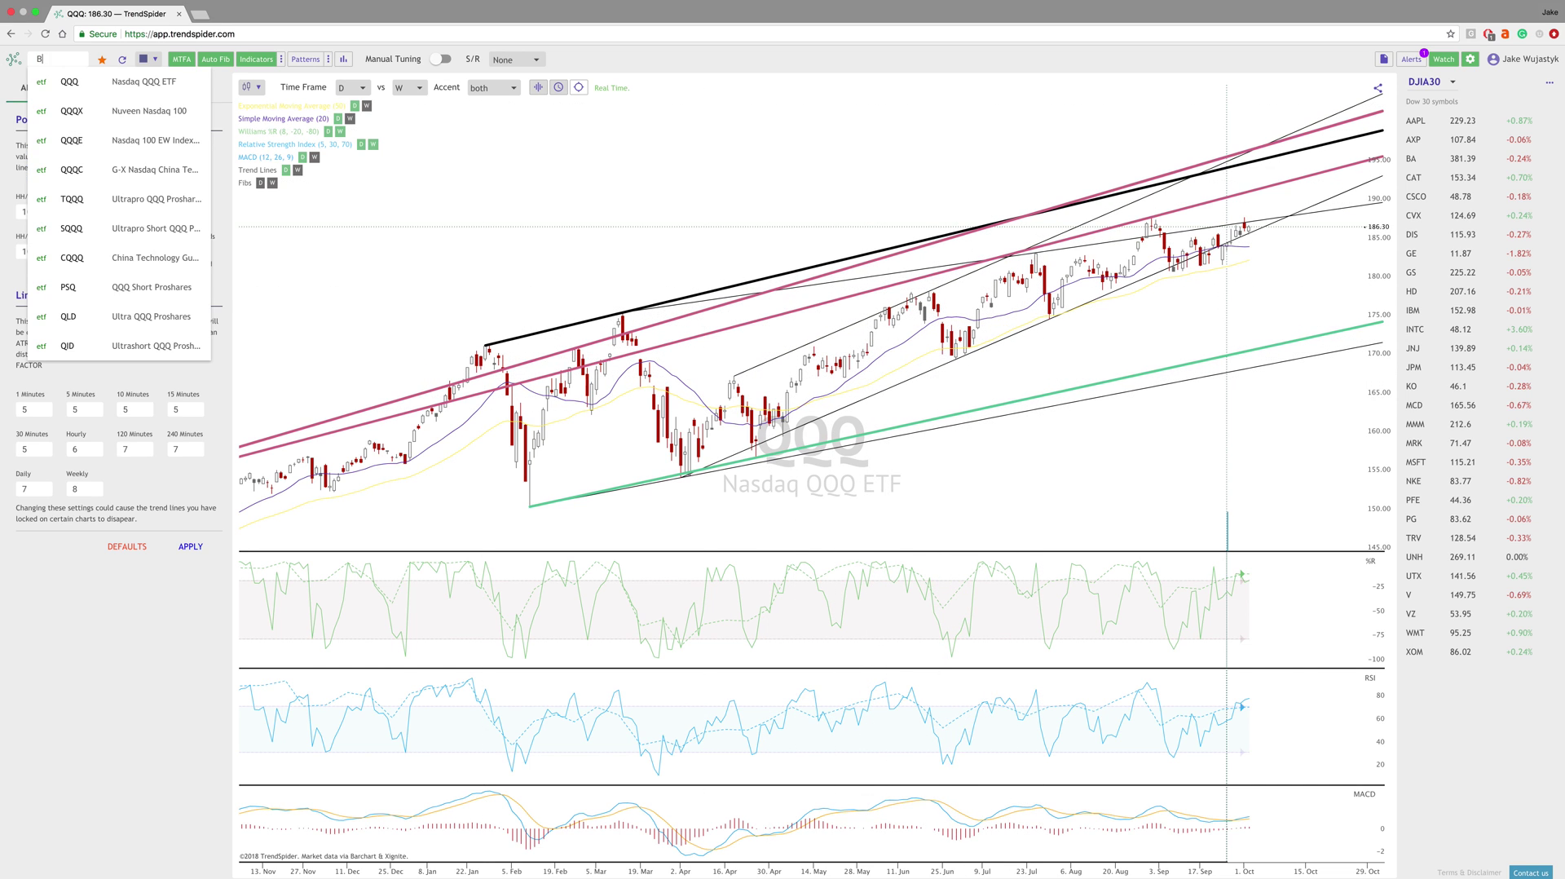
type("A")
key("Return")
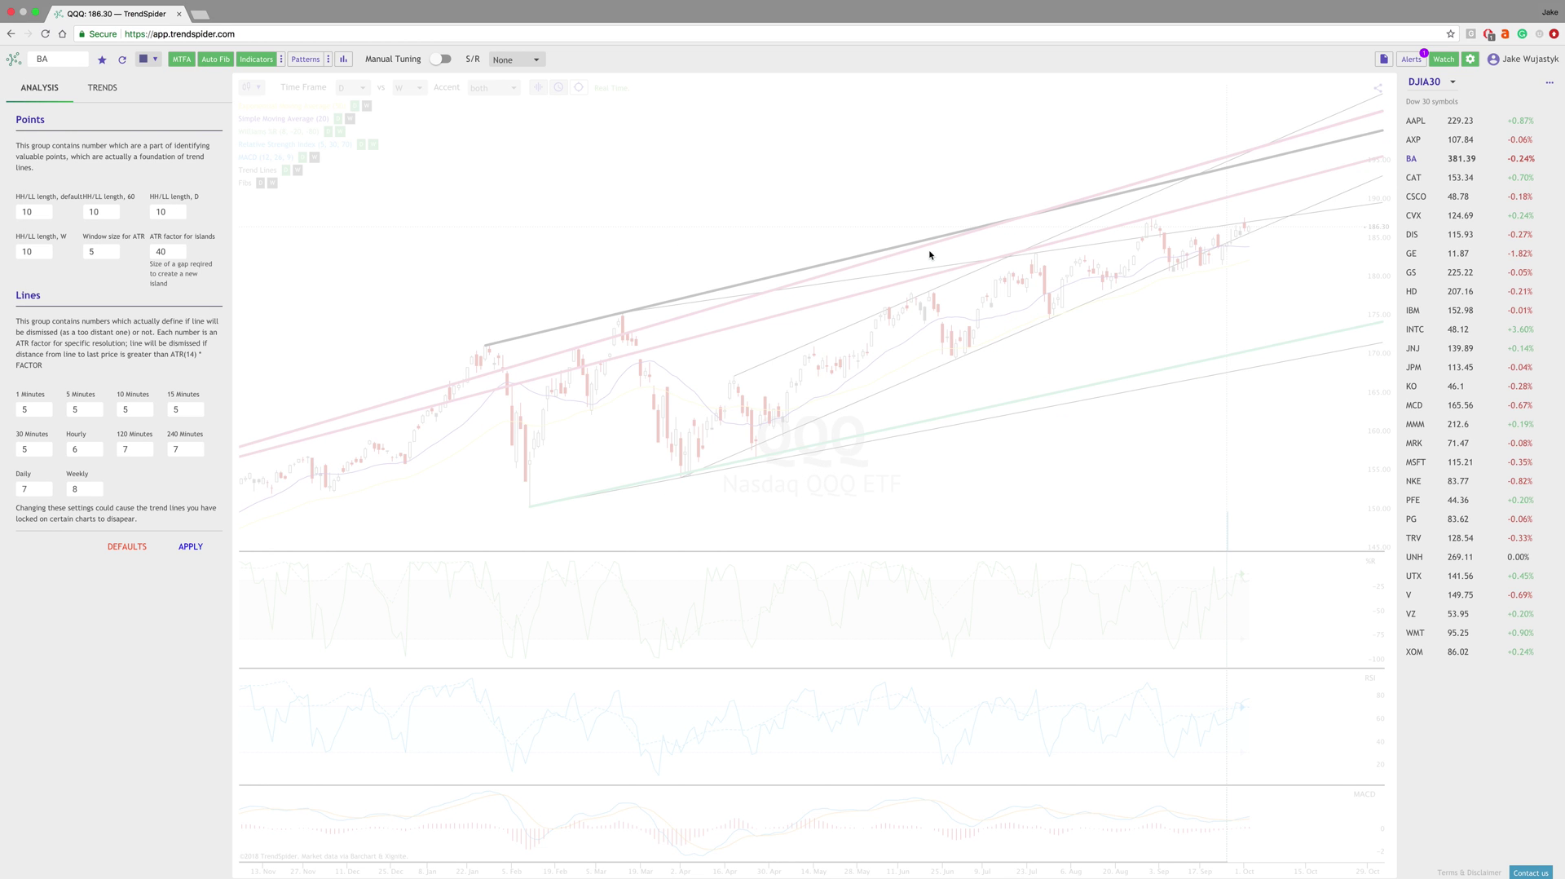
scroll(1134, 284, "up", 5)
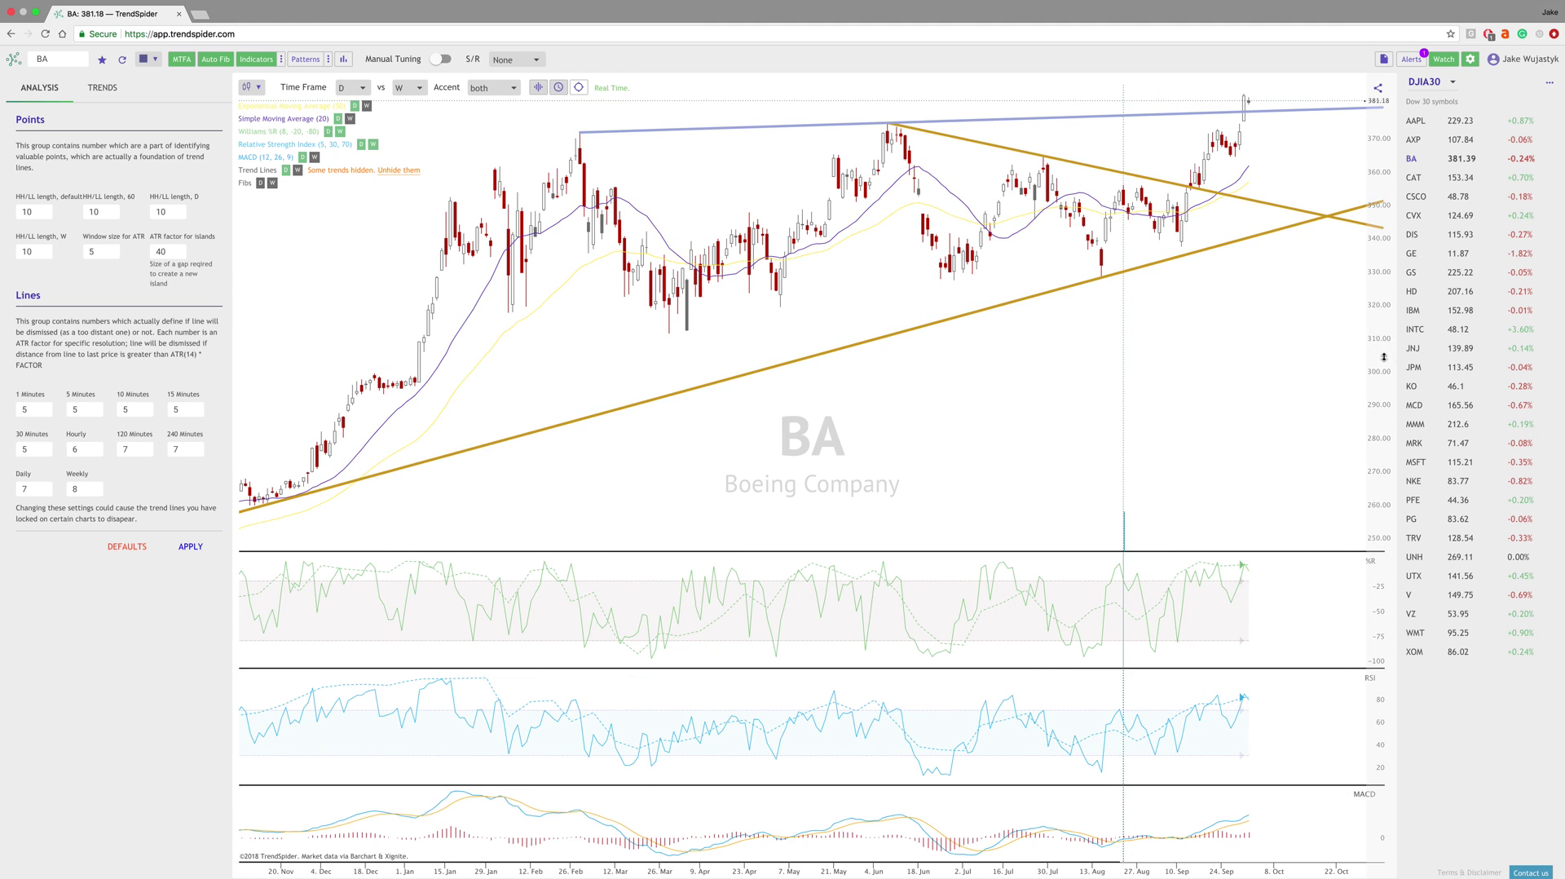
scroll(1166, 347, "left", 5)
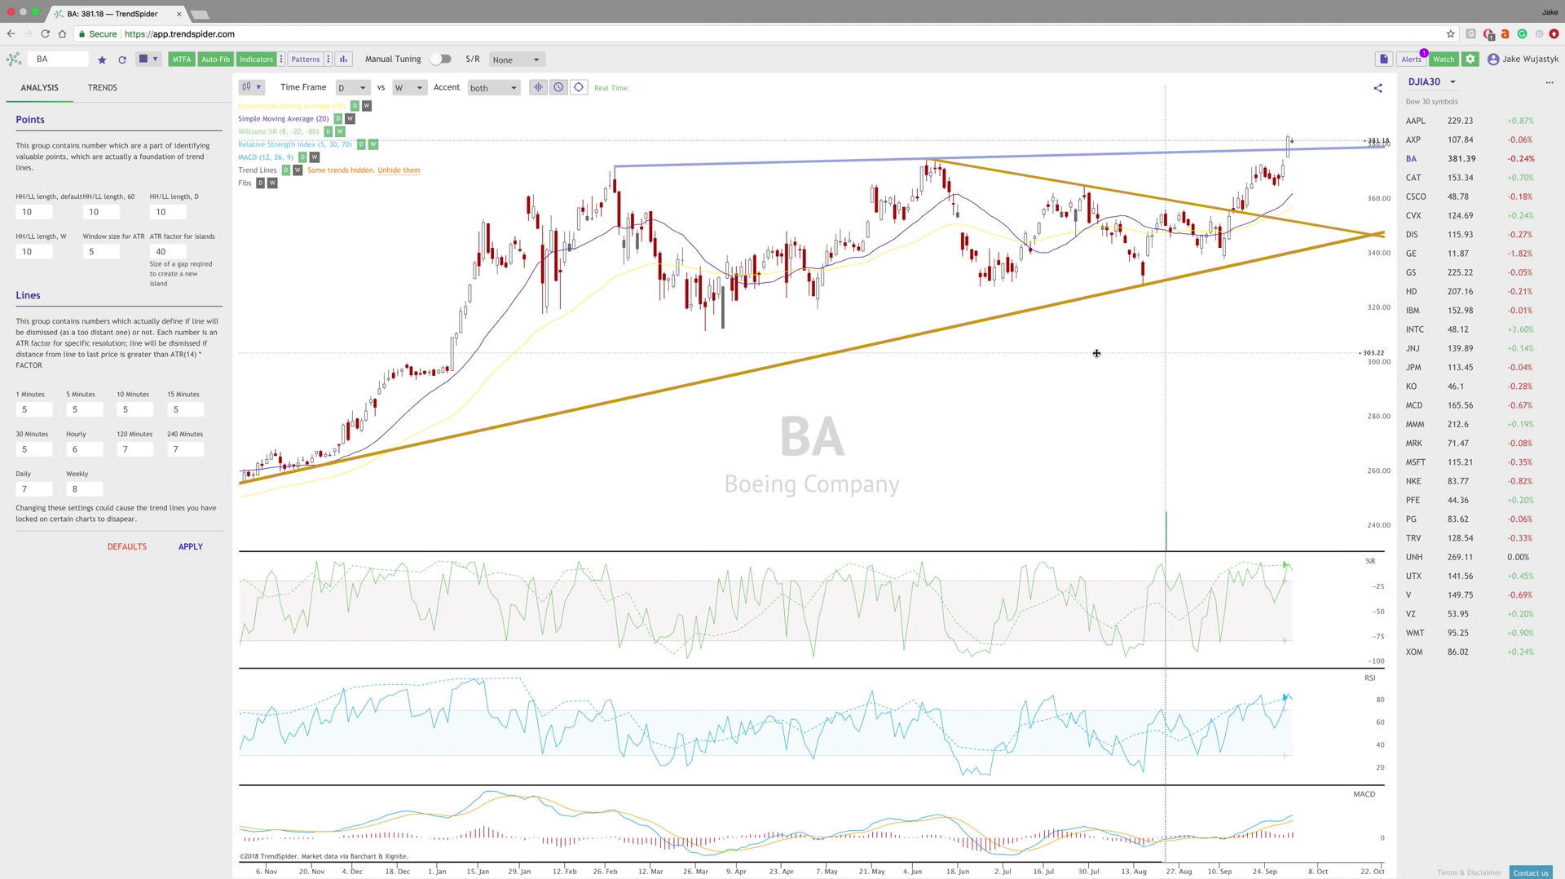
scroll(1113, 352, "right", 1)
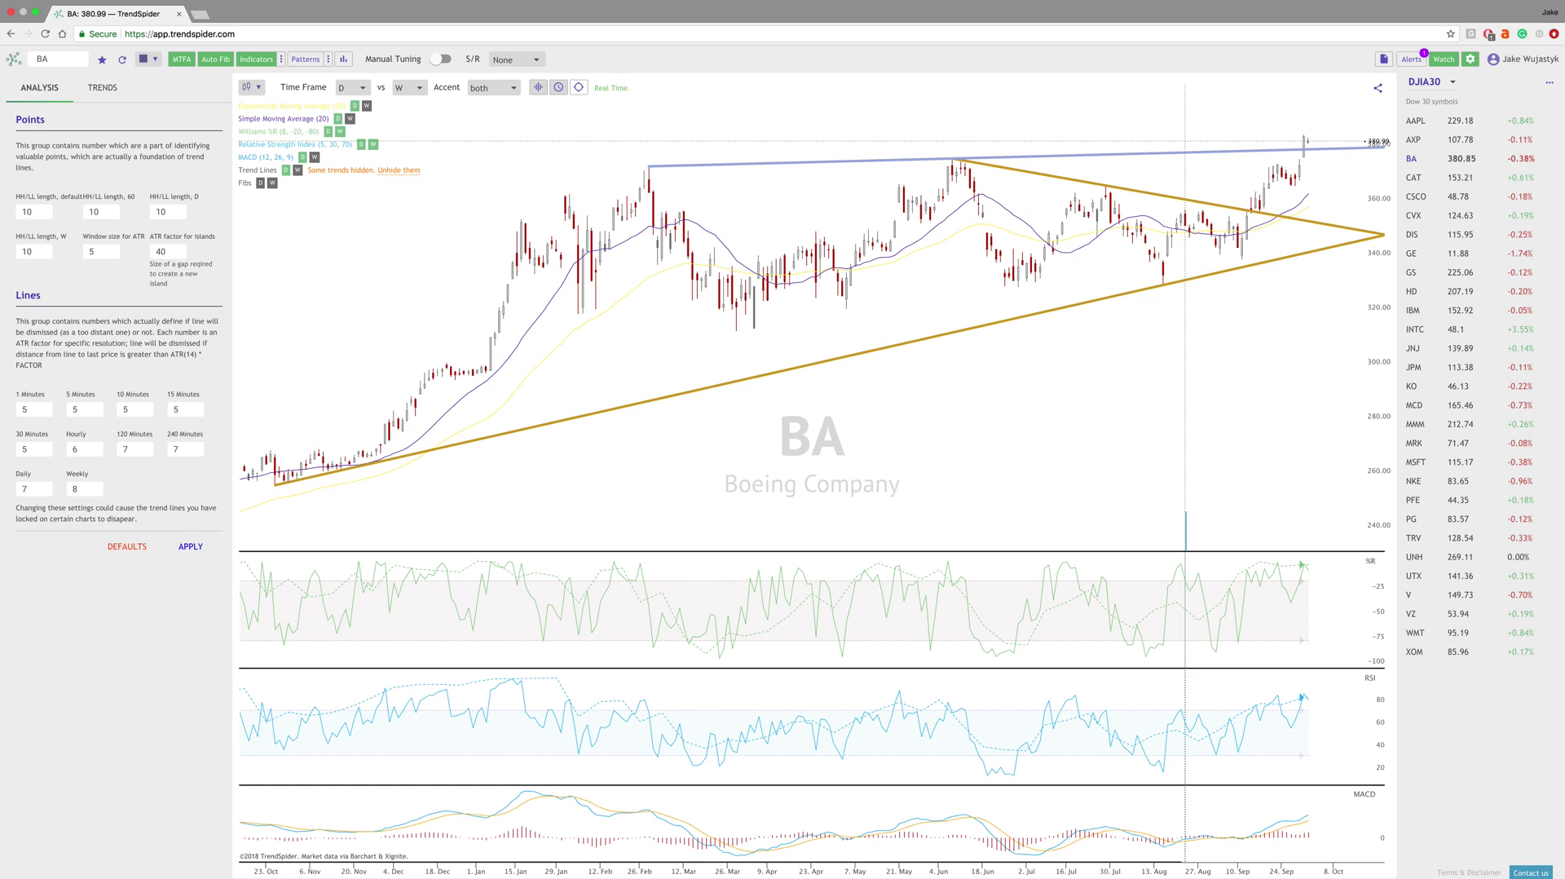
- Set HH/LL length, 60 to 15 in BA's Points settings, with the default at 5
double_click(99, 213)
key("BackSpace")
type("15")
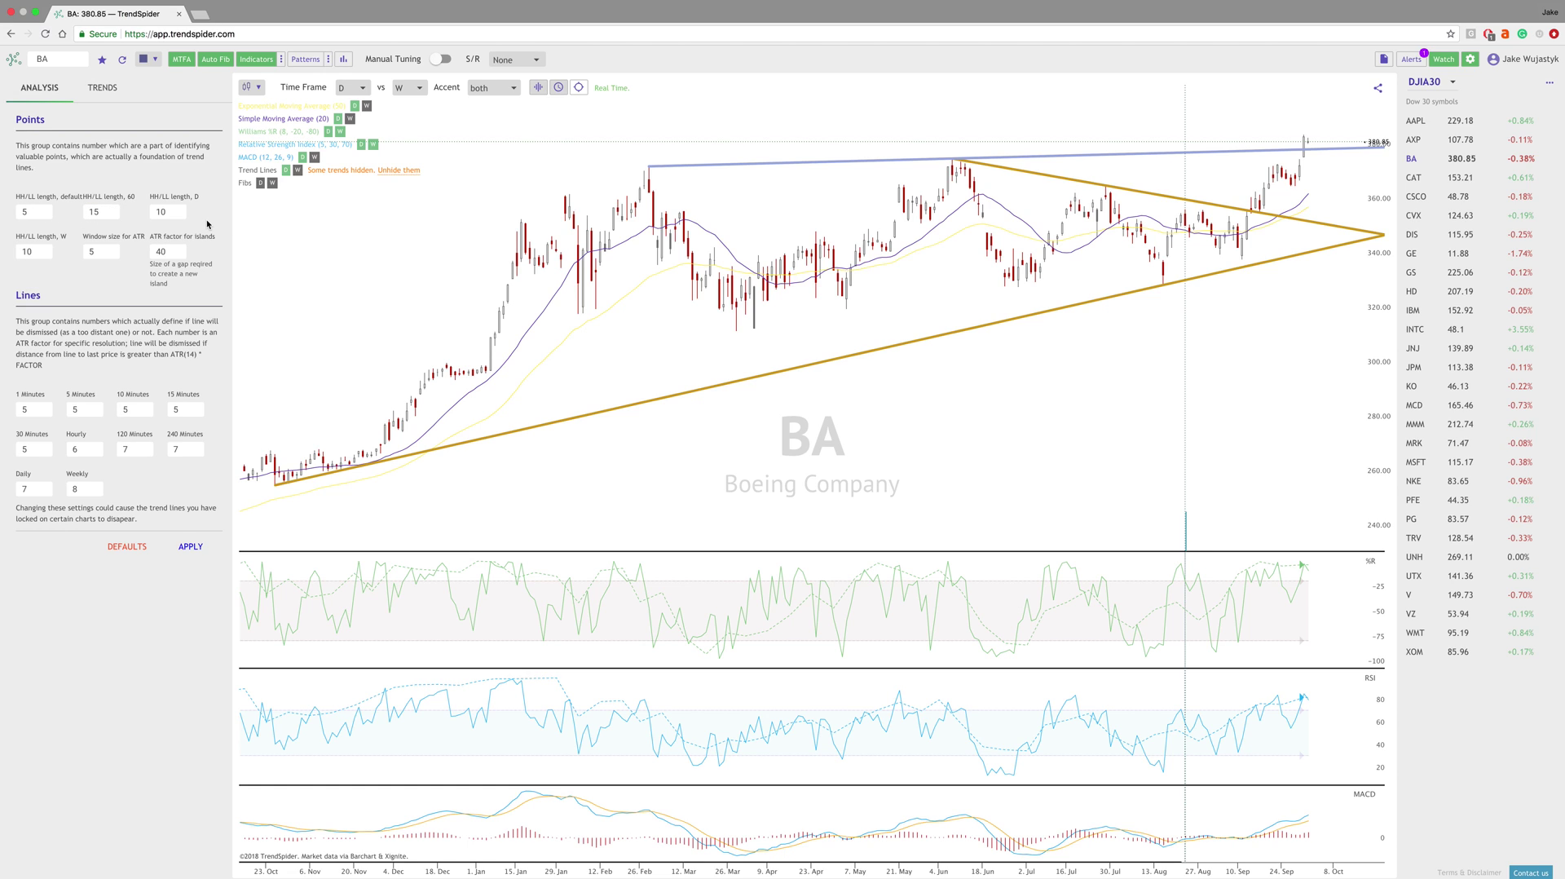